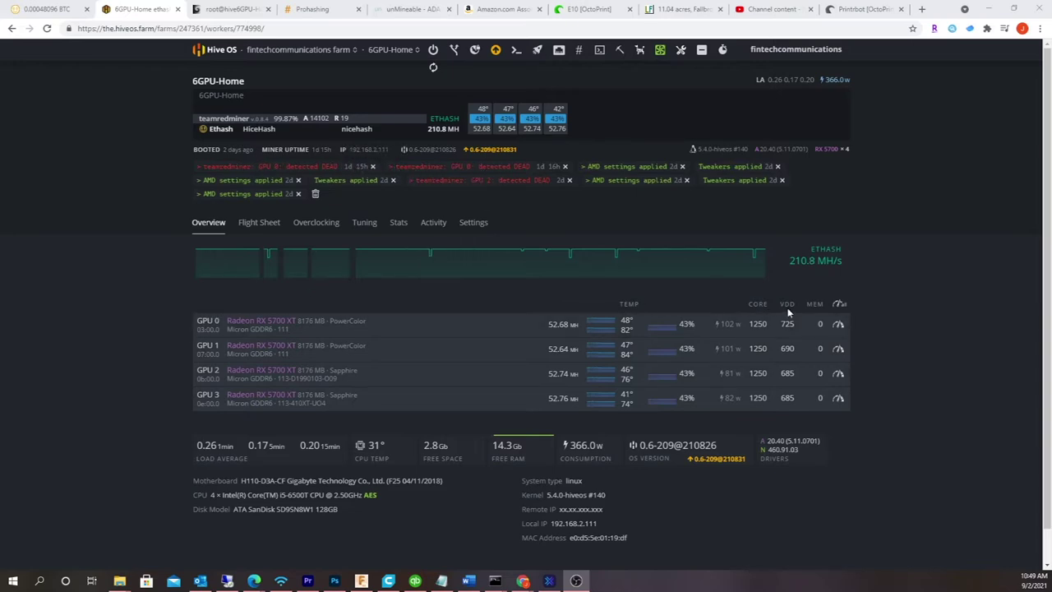
Check GPUs 1–3 VDDC voltage readings in the miner log, then return to the 6GPU-Home dashboard
left_click(224, 10)
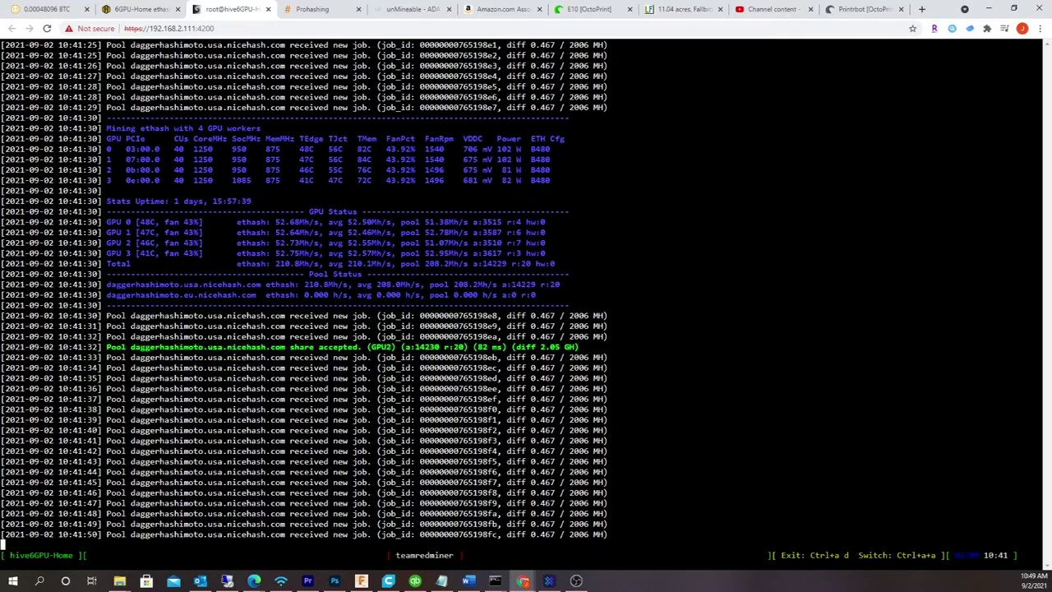
left_click_drag(570, 180, 450, 138)
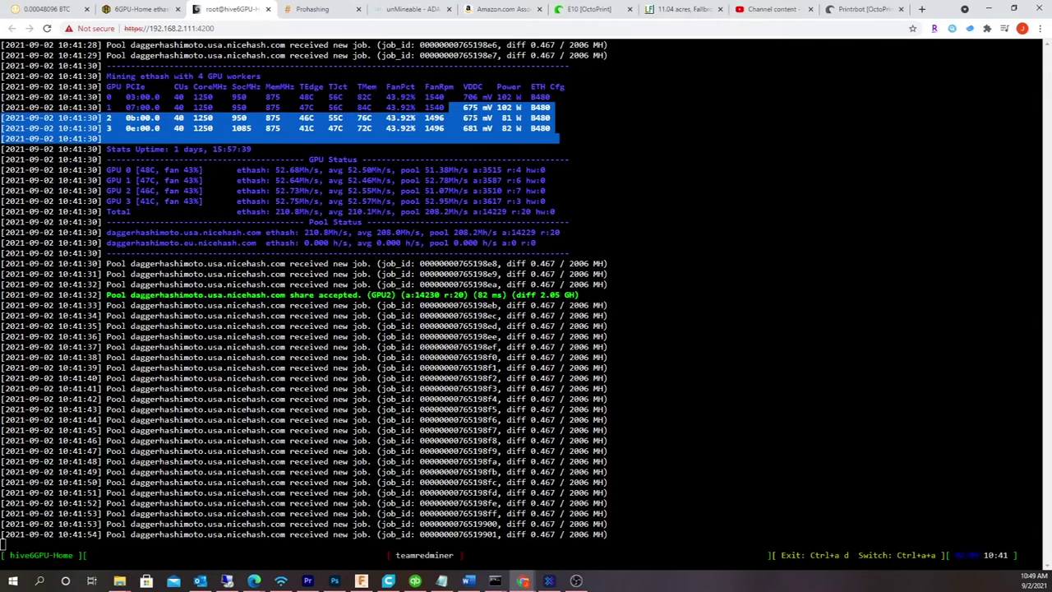
left_click(610, 169)
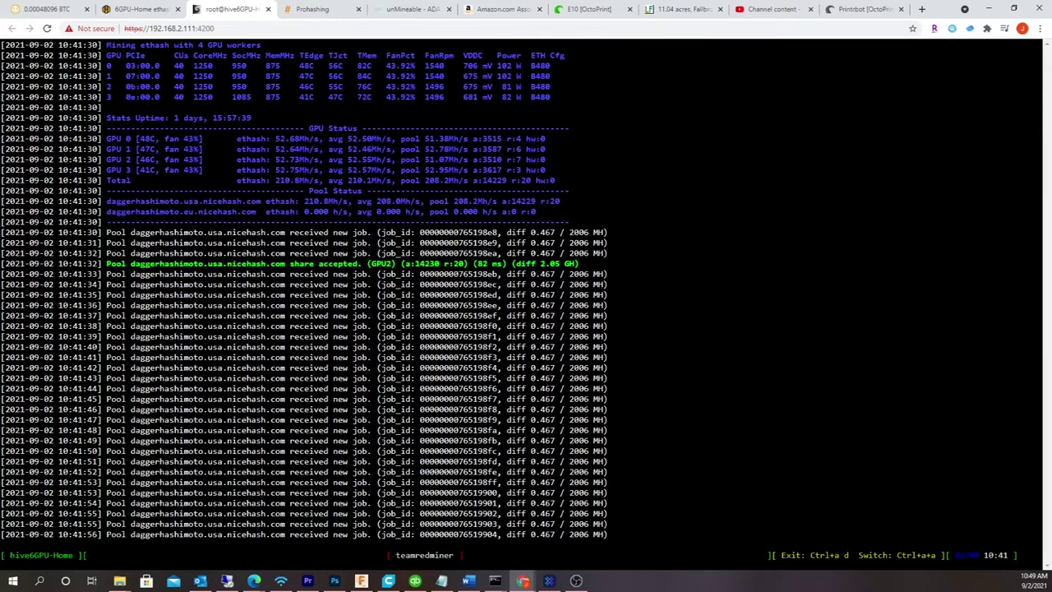
left_click(132, 10)
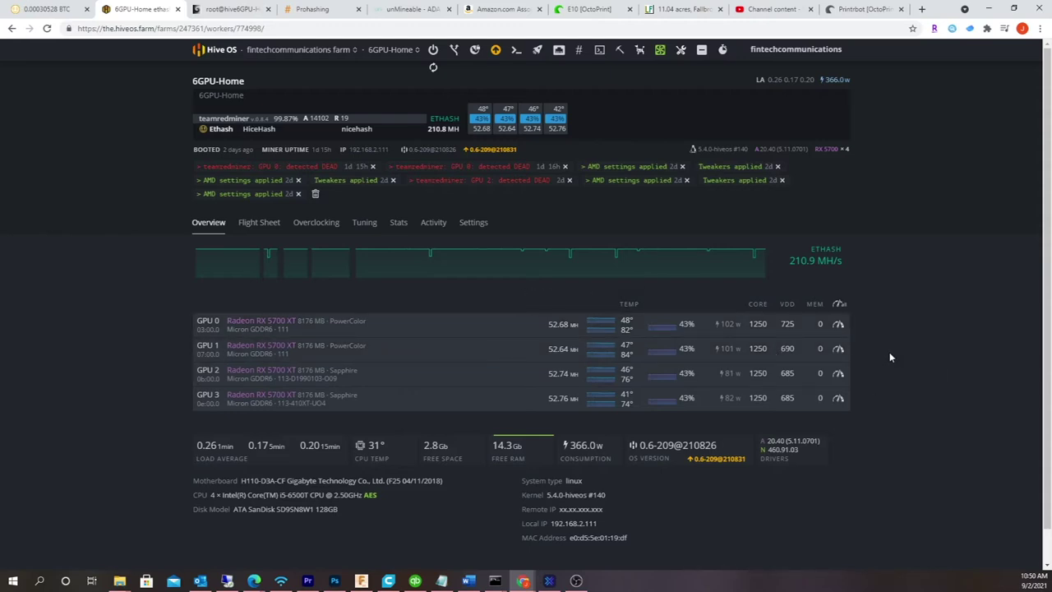
Look at the 4GPU-Miner worker's page, then switch back to the 6GPU-Home worker
left_click(393, 49)
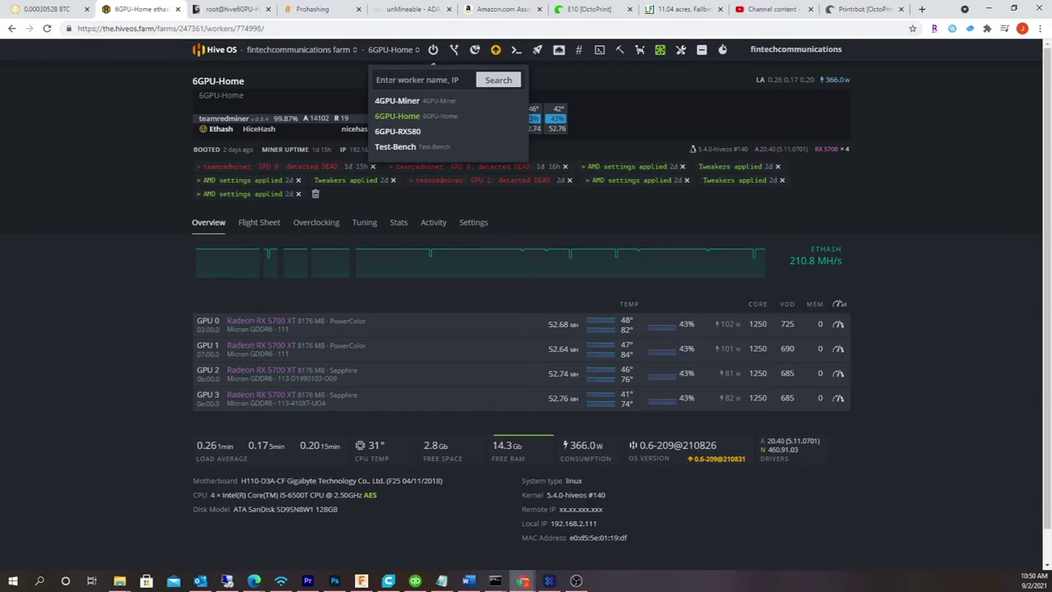
left_click(405, 103)
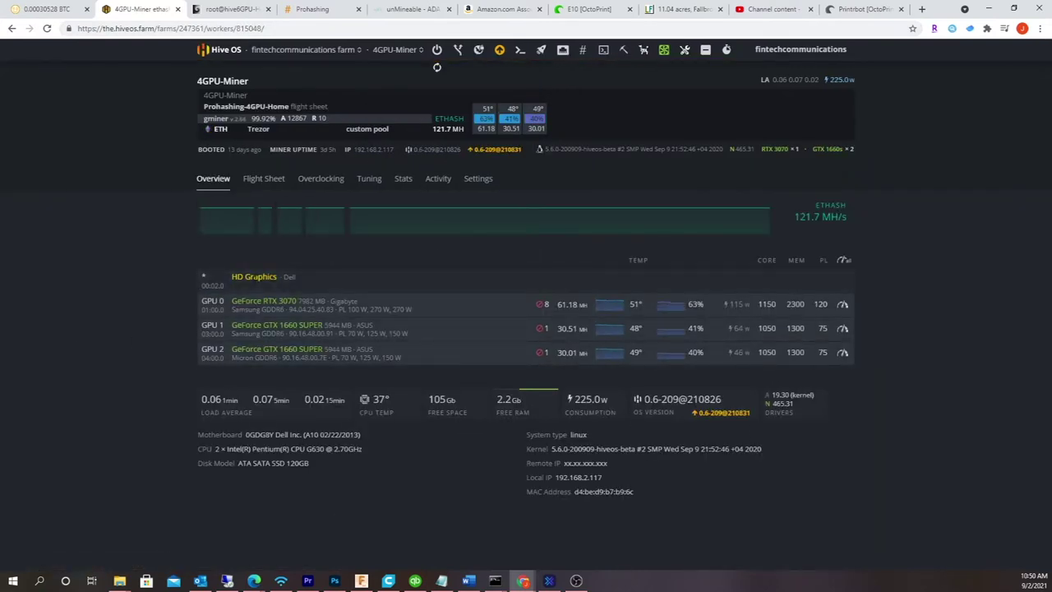
left_click(394, 50)
left_click(401, 113)
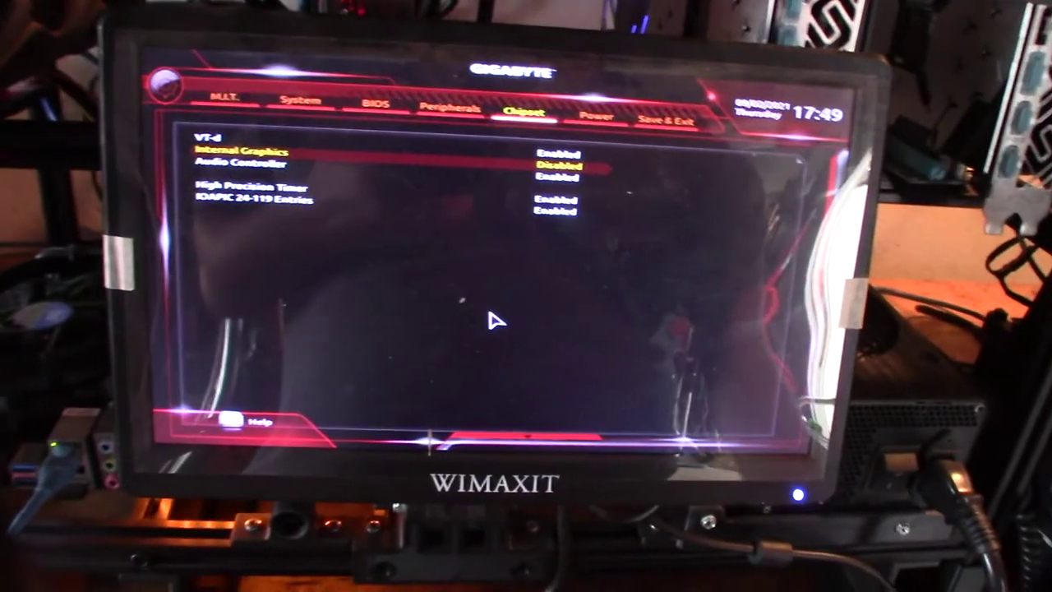
Set Internal Graphics to Auto in the BIOS Chipset settings
key("Return")
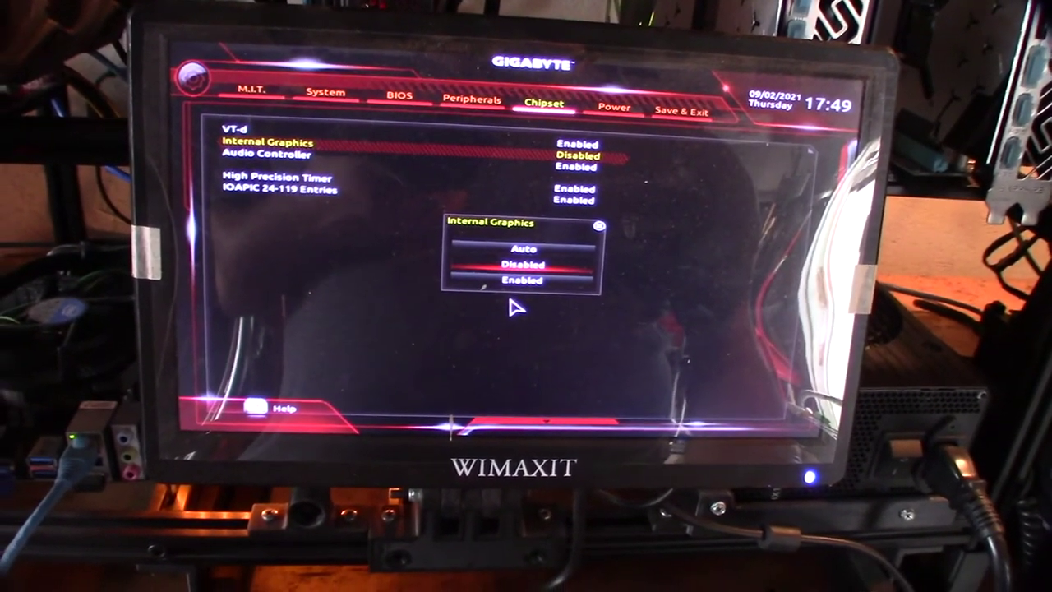
key("Up")
key("Return")
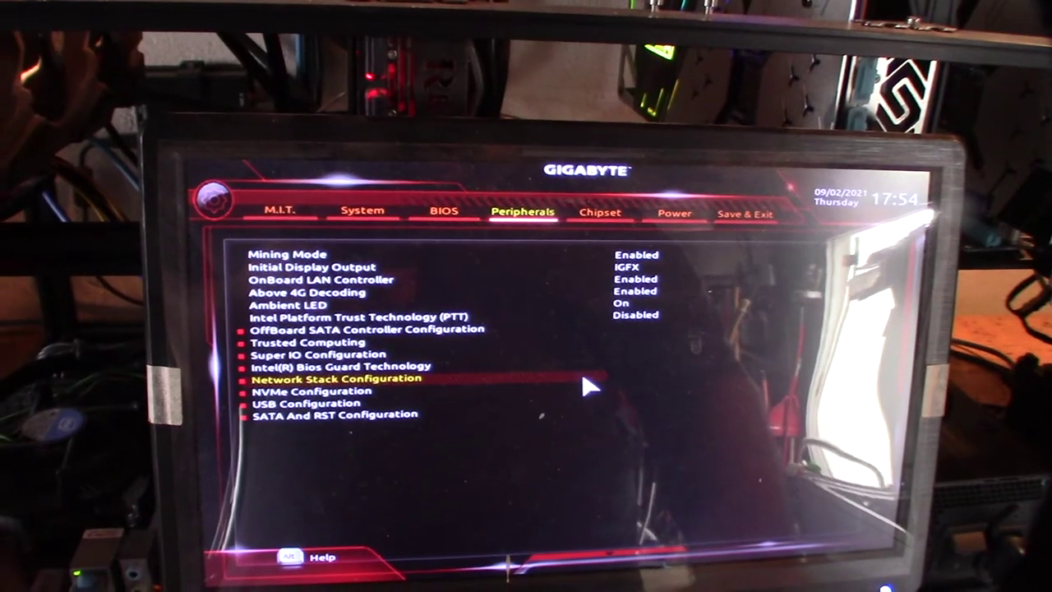
Leave Initial Display Output on IGFX and move to the Save & Exit options
key("Up")
key("Up")
key("Up")
key("Up")
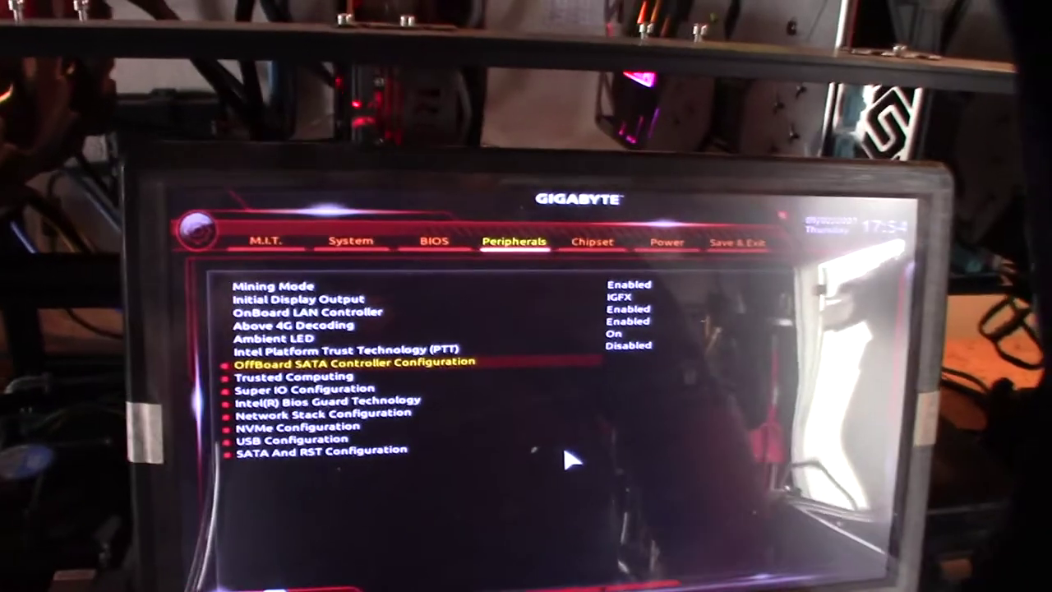
key("Up")
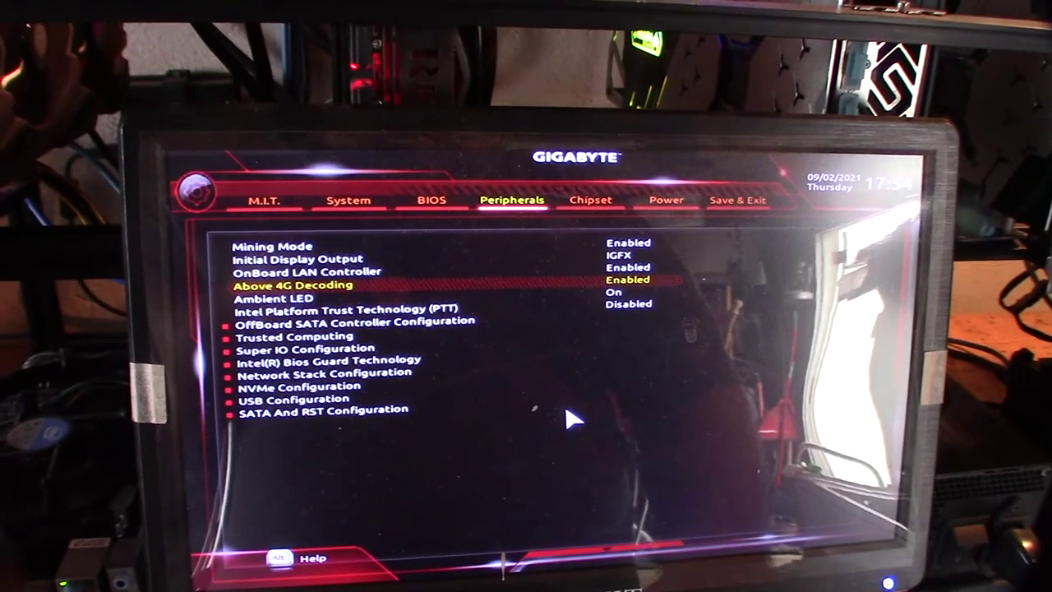
key("Return")
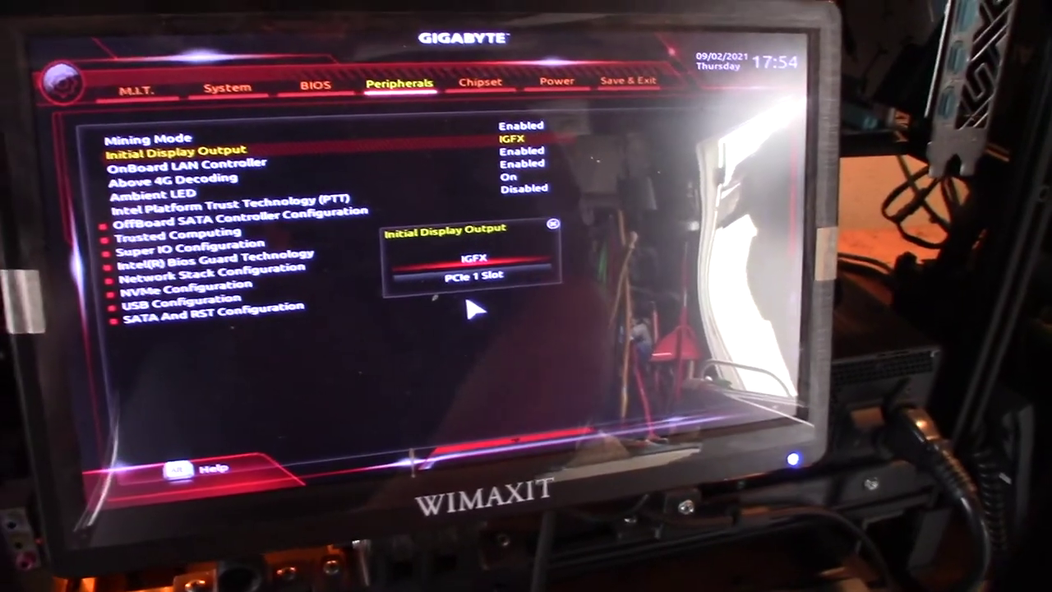
key("Escape")
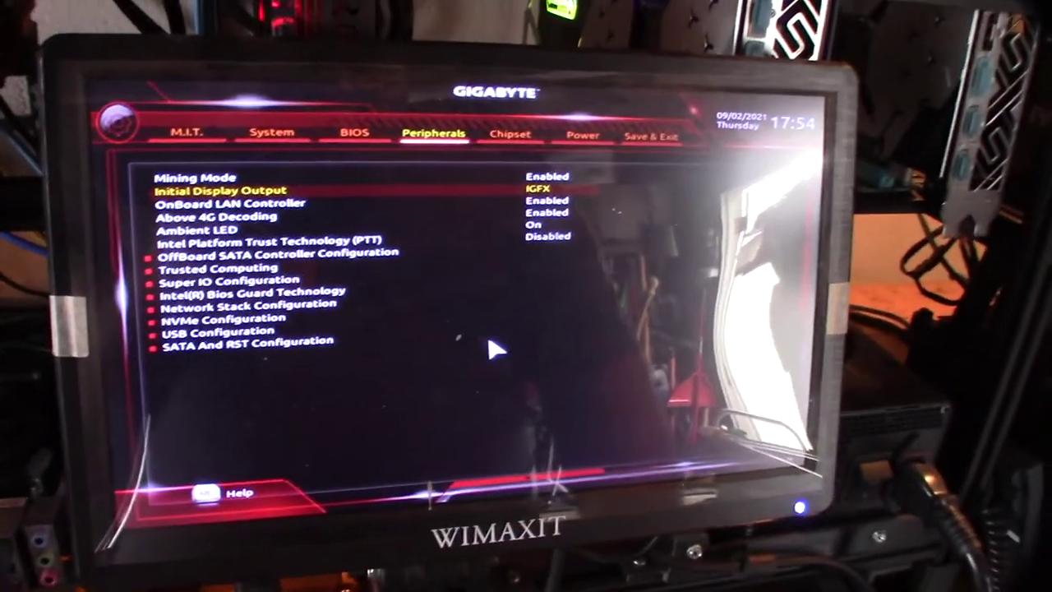
key("Right")
key("Right")
key("Right")
key("Right")
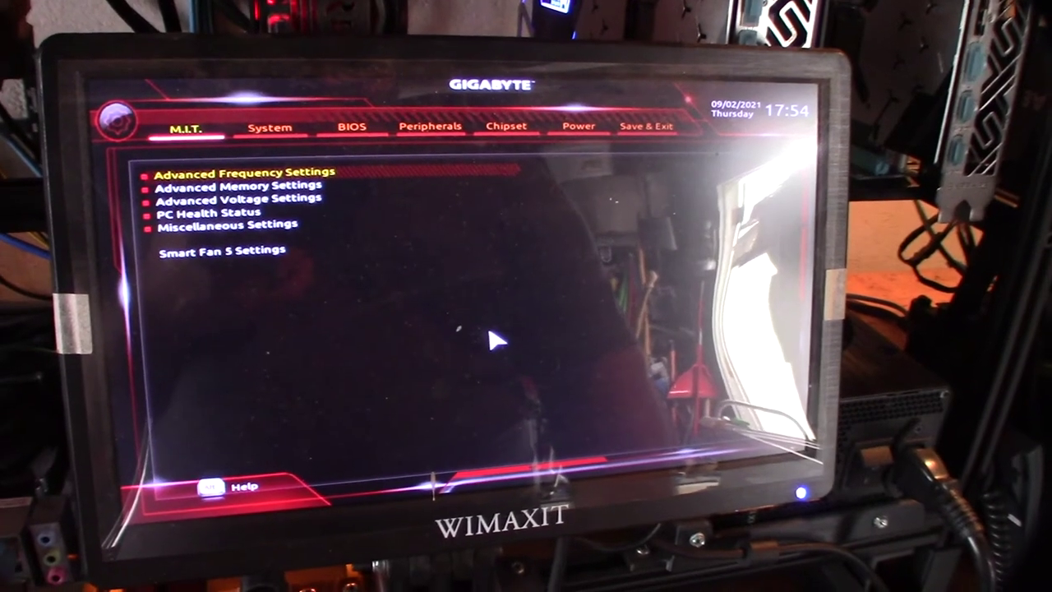
key("Left")
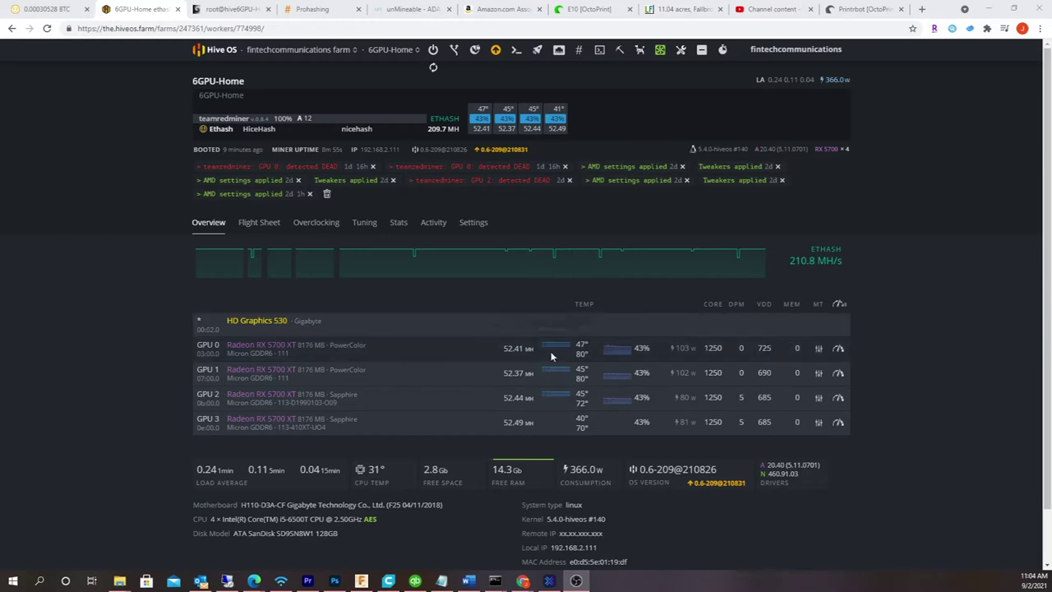
Check the miner log after the reboot, then return to the 6GPU-Home worker dashboard
left_click(236, 12)
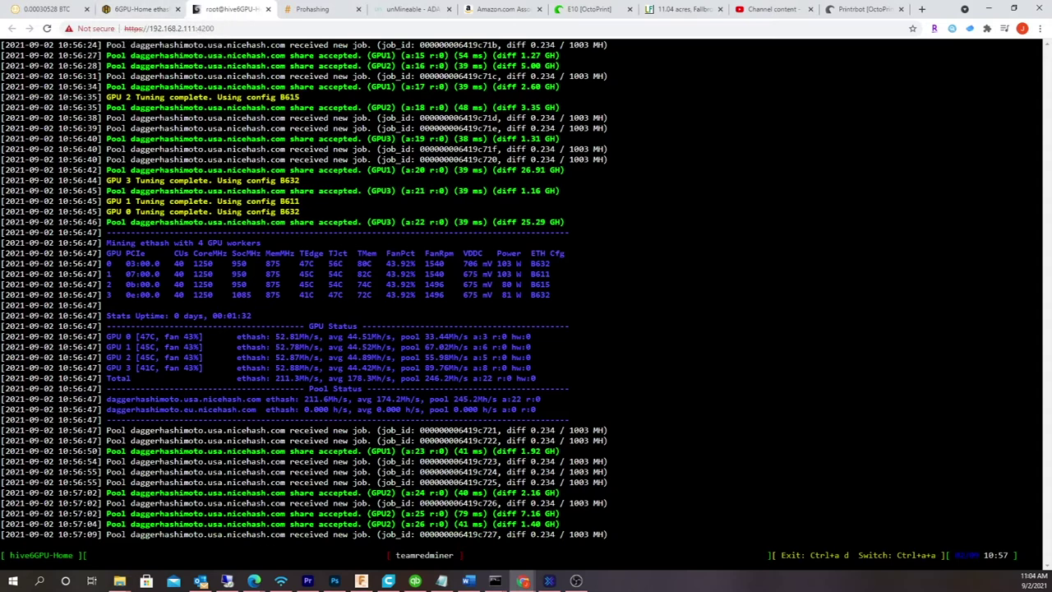
left_click(152, 12)
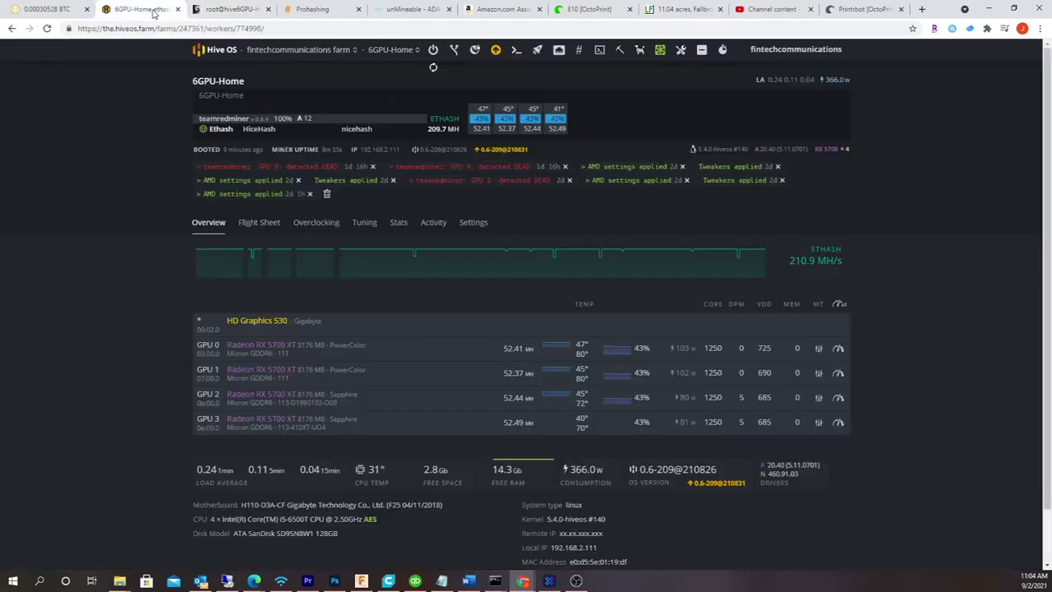
Lower GPU 0's core voltage from 725 to 715 mV, apply it, and clear the event messages
left_click(838, 348)
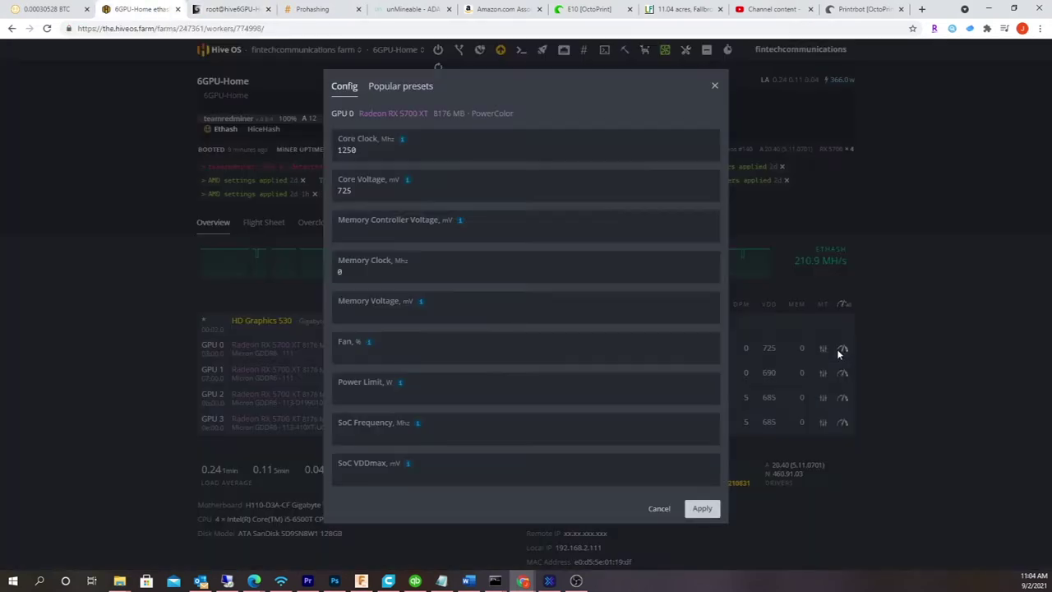
double_click(342, 191)
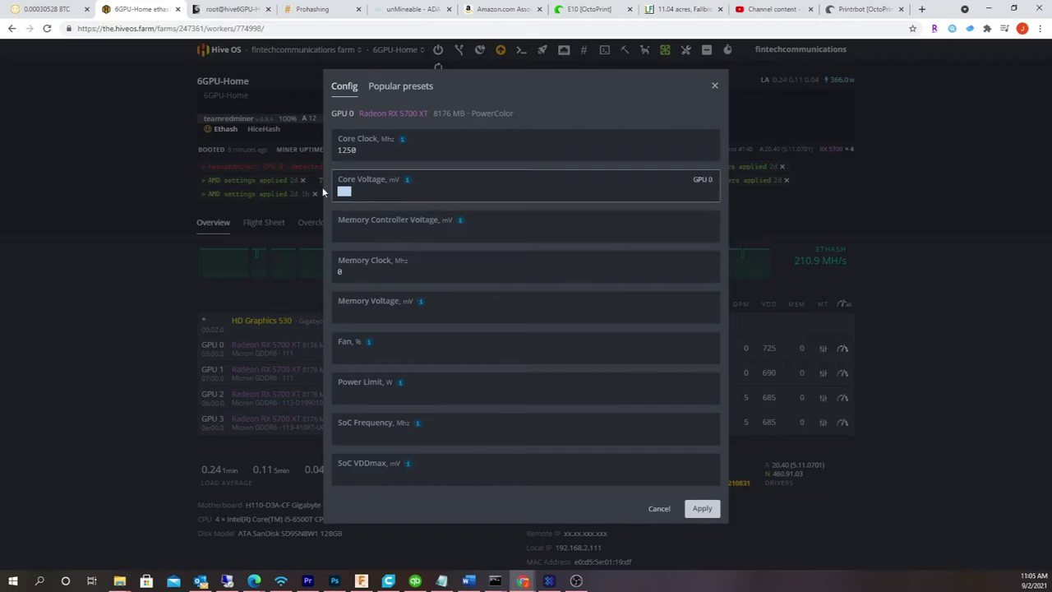
key("BackSpace")
type("715")
left_click(702, 508)
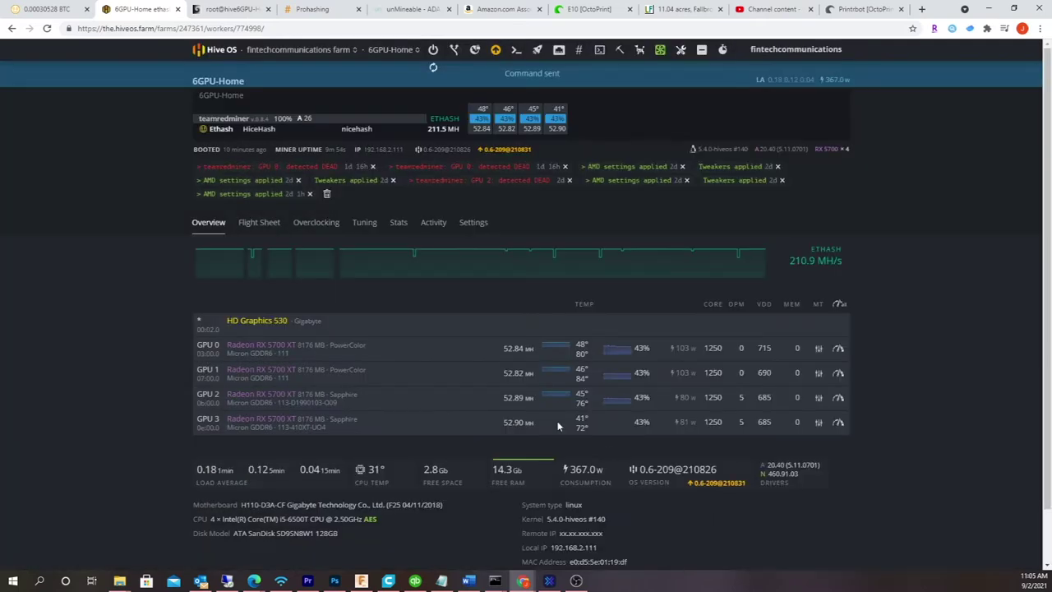
left_click(326, 197)
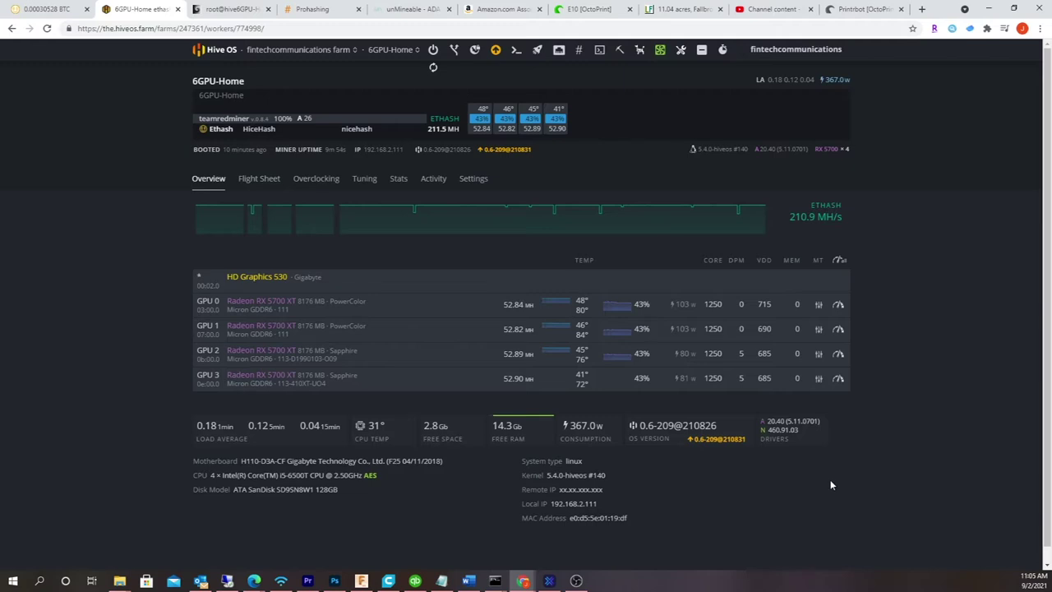
left_click(230, 10)
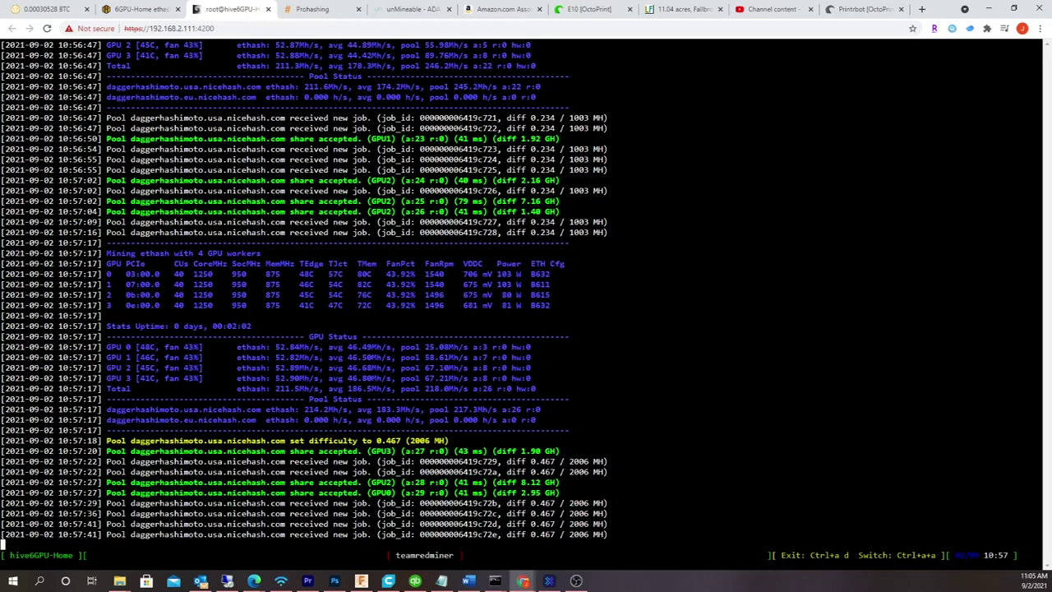
Show the terminal session's window list with Ctrl+a w while watching the teamredminer log
key("ctrl+a")
key("w")
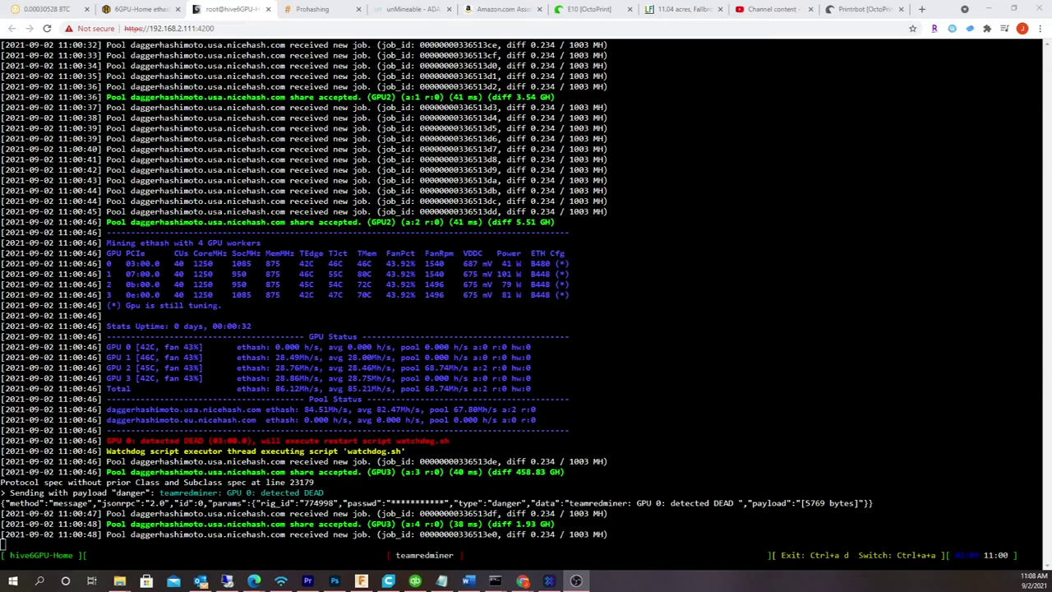
Raise GPU 0's core voltage from 690 to 700 mV and apply it to the rig
left_click(167, 13)
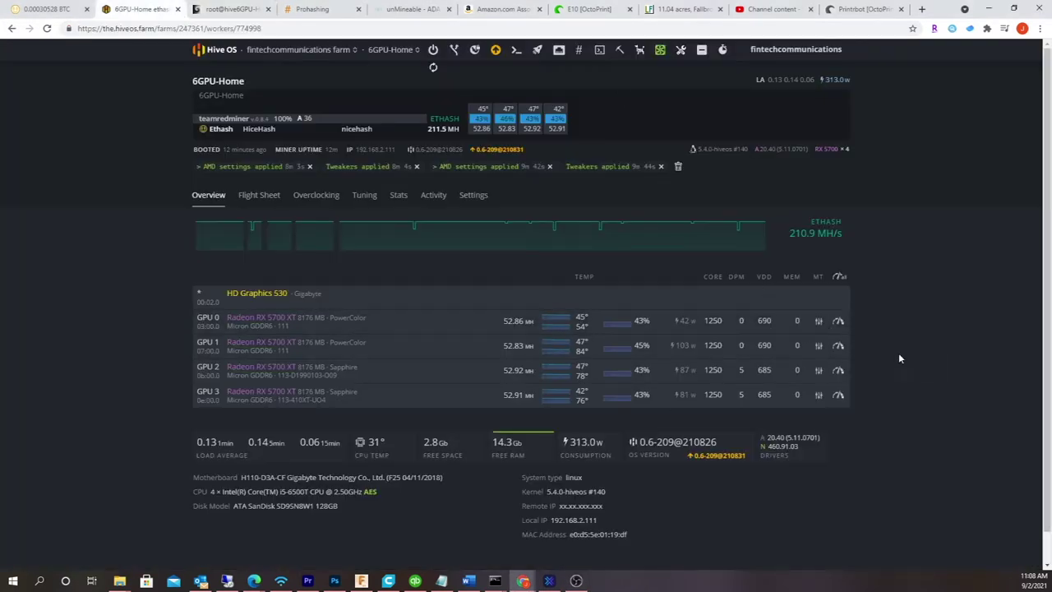
left_click(839, 321)
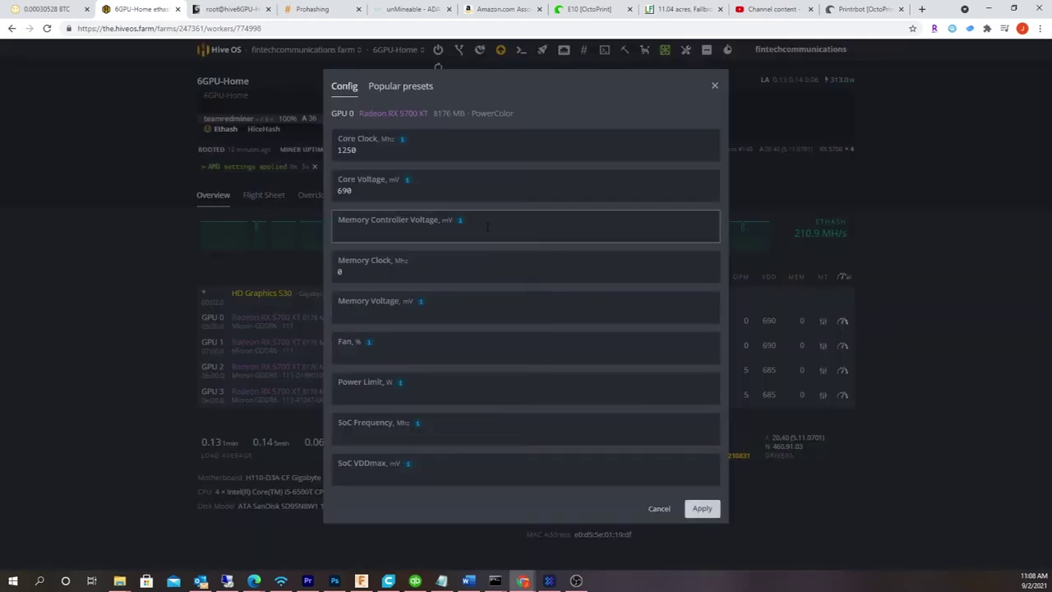
left_click(415, 197)
double_click(415, 198)
key("BackSpace")
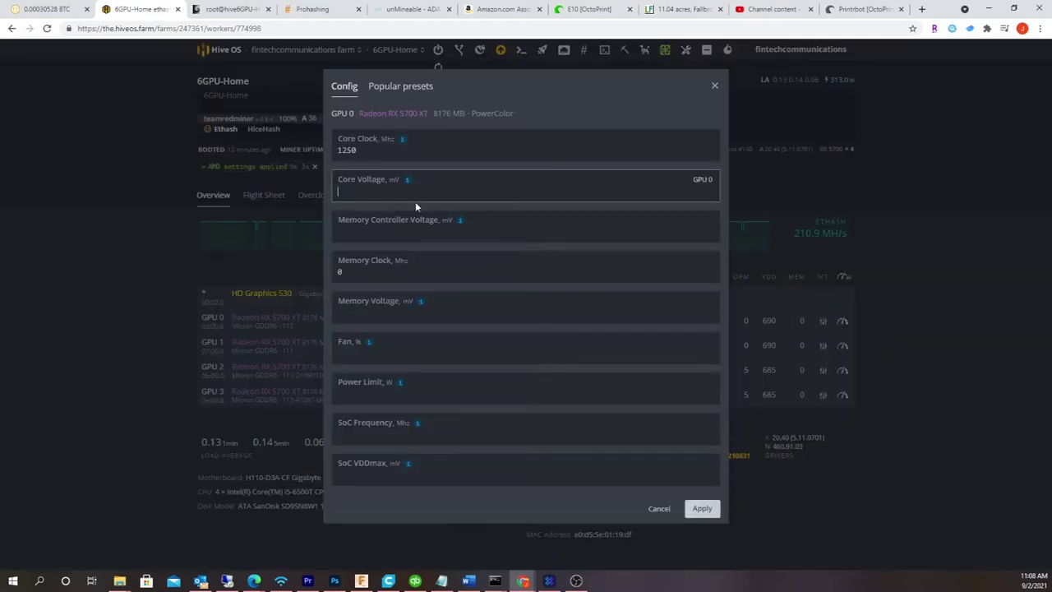
type("700")
left_click(704, 508)
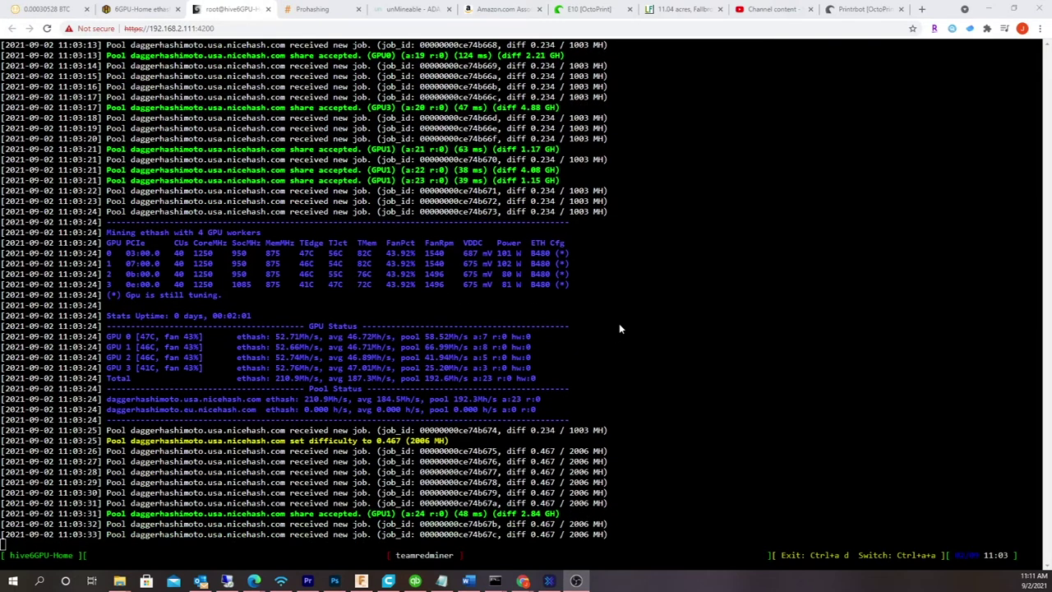
Replace GPU 0's 700 mV core voltage with 695 mV and apply it
left_click(140, 9)
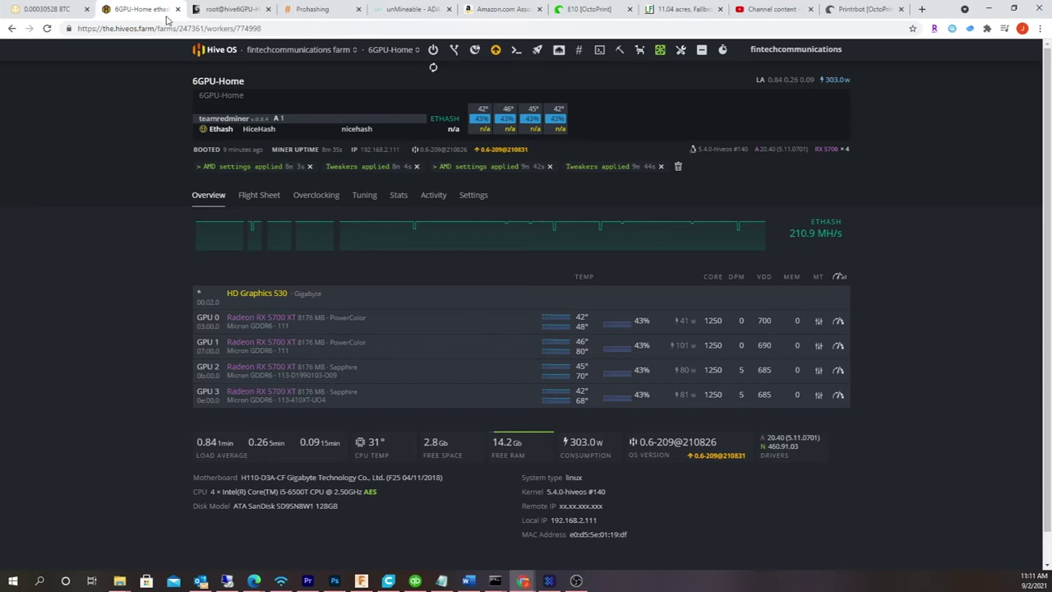
left_click(838, 321)
triple_click(398, 191)
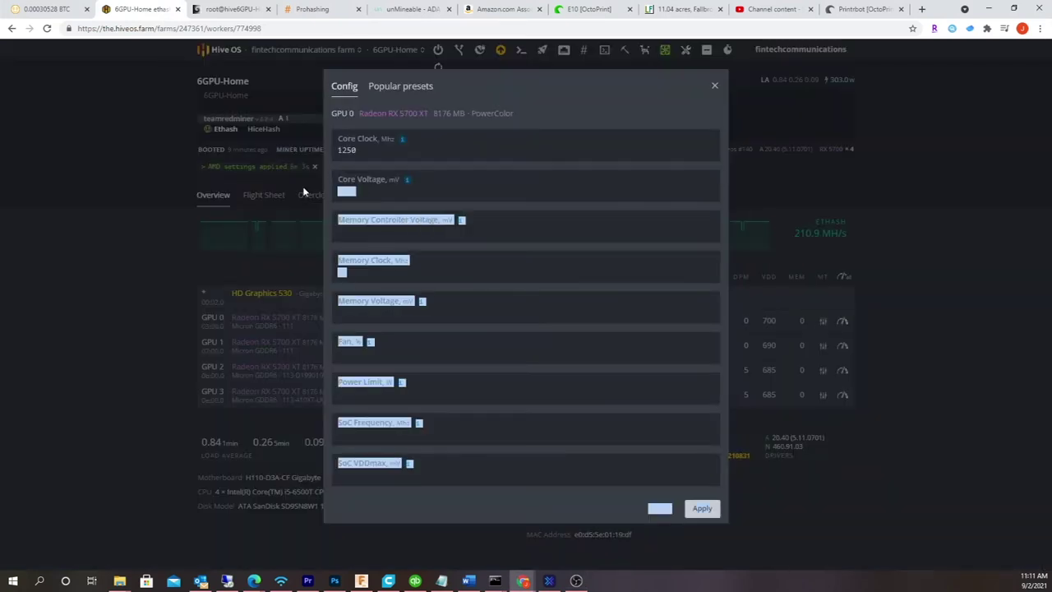
left_click(405, 191)
mouse_move(404, 183)
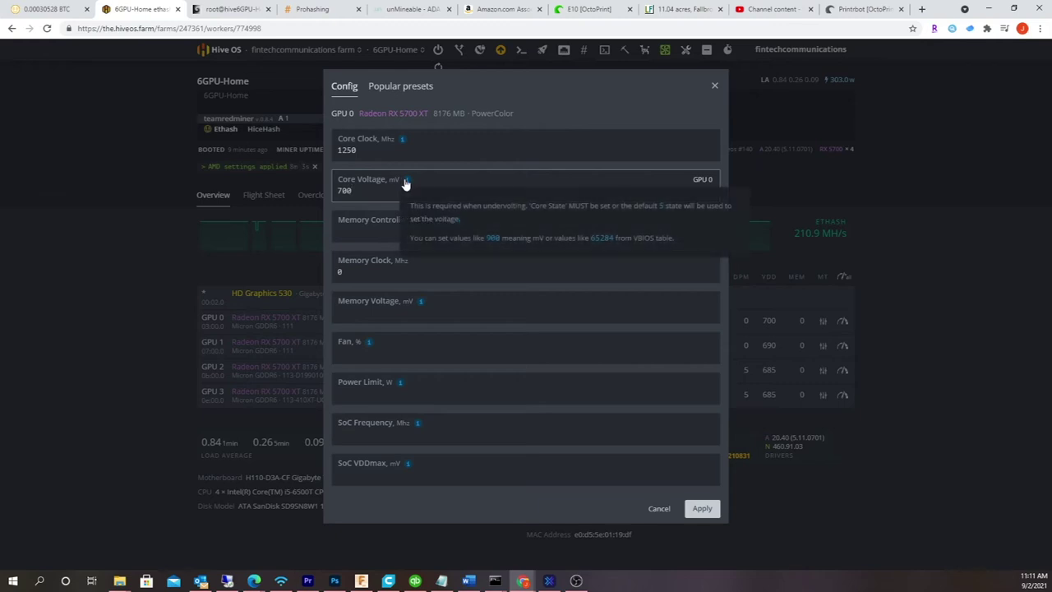
key("BackSpace")
key("BackSpace")
key("BackSpace")
type("695")
left_click(703, 508)
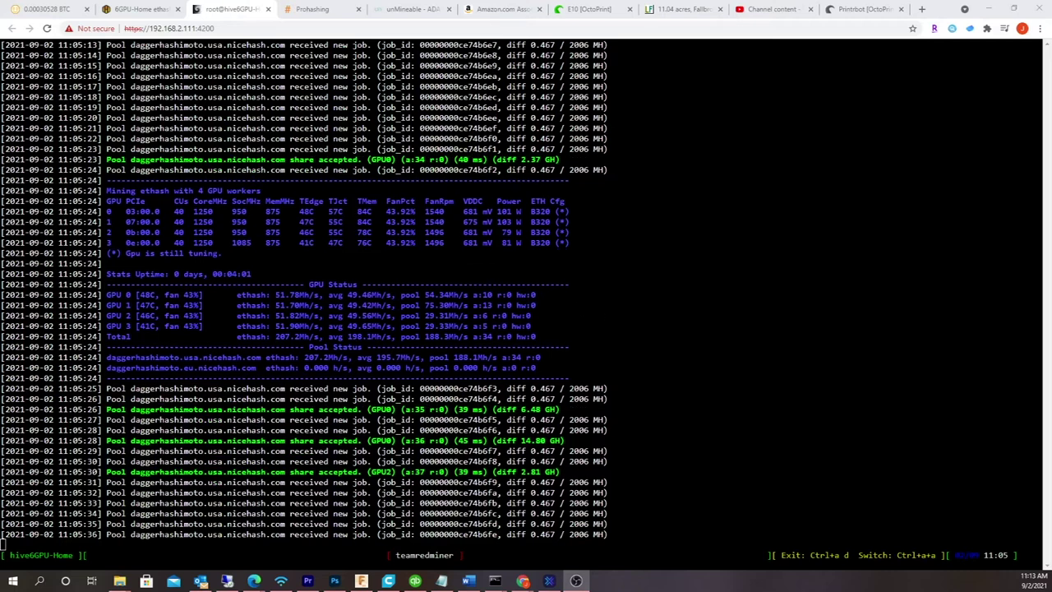
Inspect the GPU table's VDDC readings, then show the screen window list with Ctrl+a w
left_click_drag(571, 233, 450, 190)
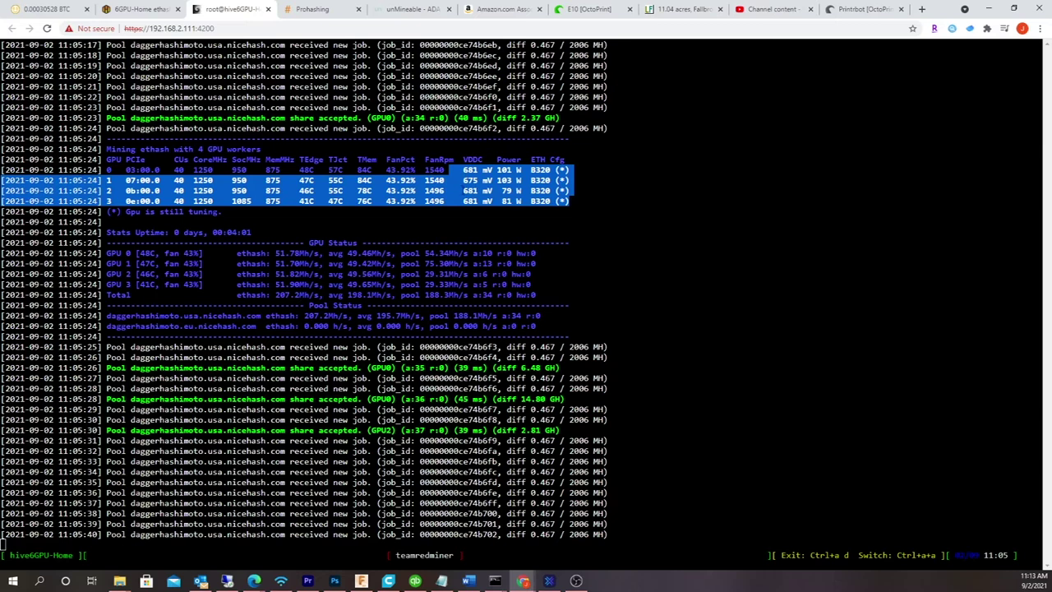
left_click(862, 309)
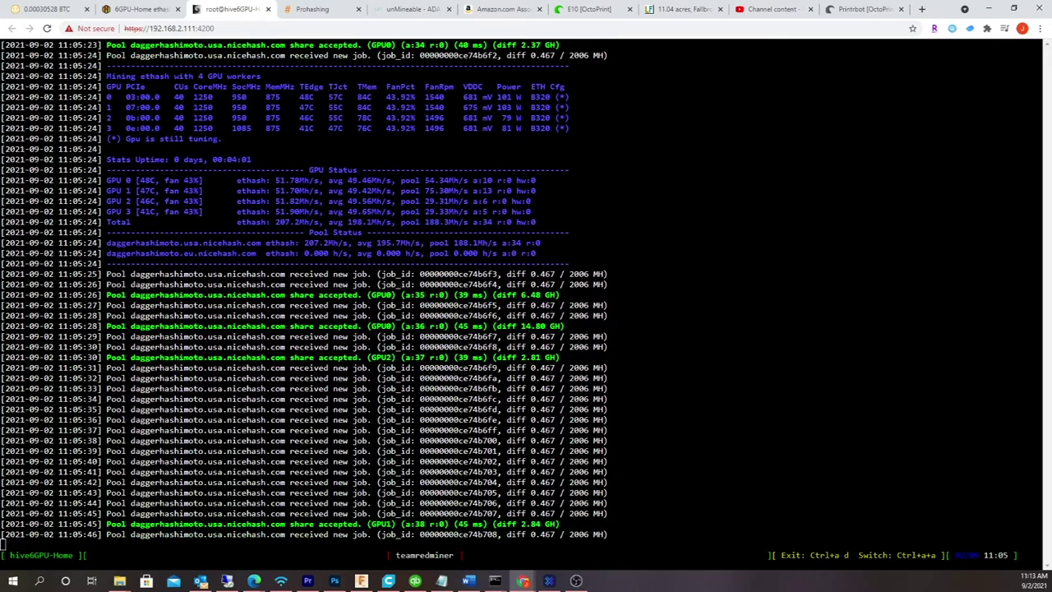
key("ctrl+a")
key("w")
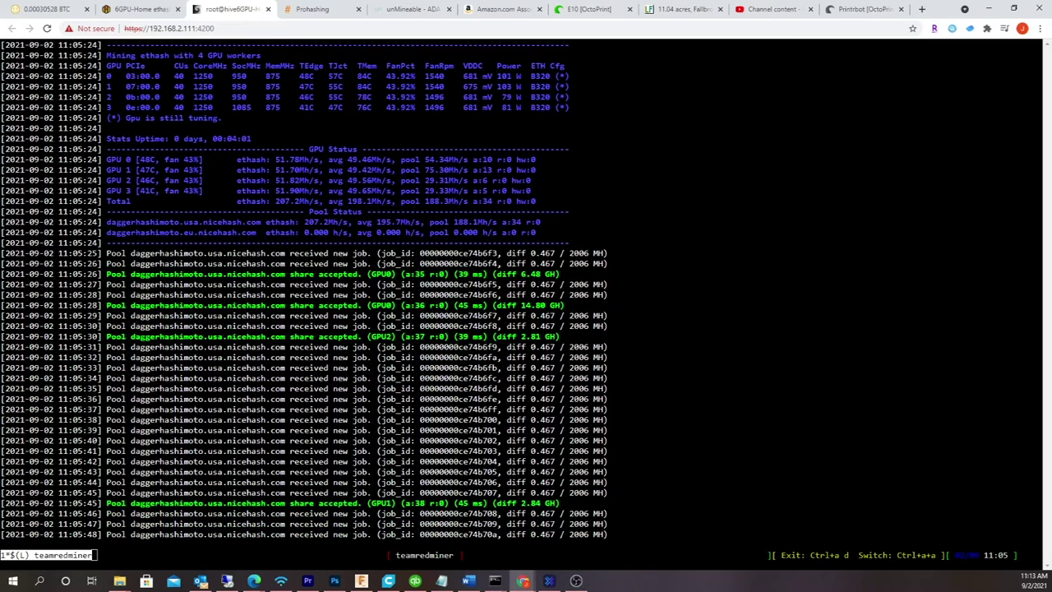